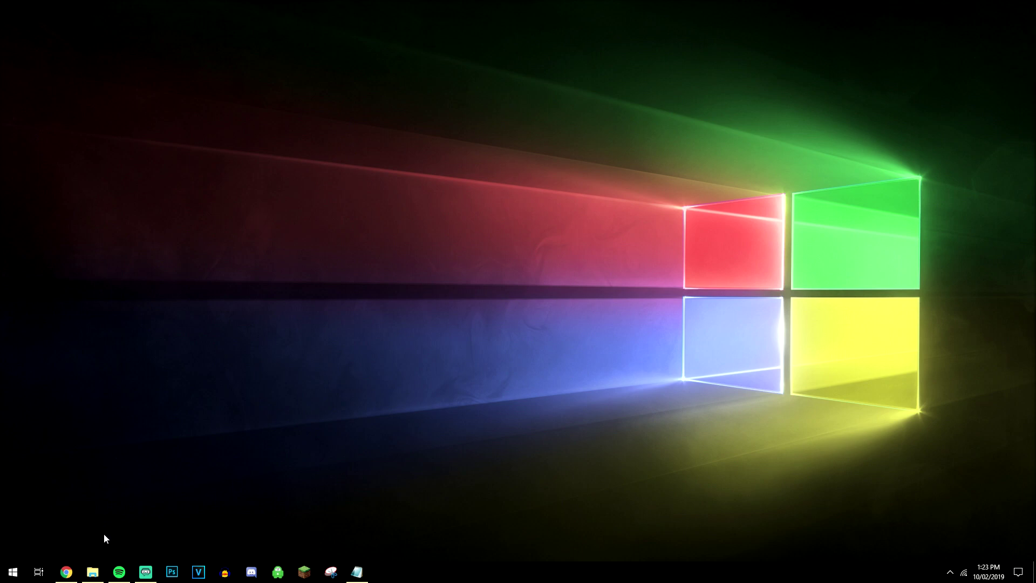
In Chrome, save the ApexLegendsInstaller for Origin on PC from ea.com/games/apex-legends to the desktop.
click(67, 572)
click(258, 32)
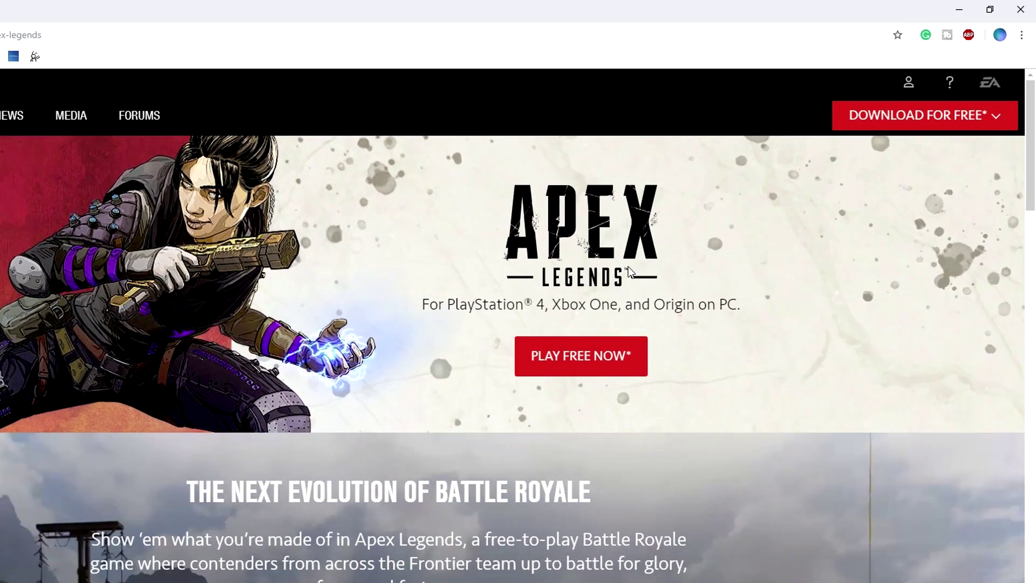
click(918, 93)
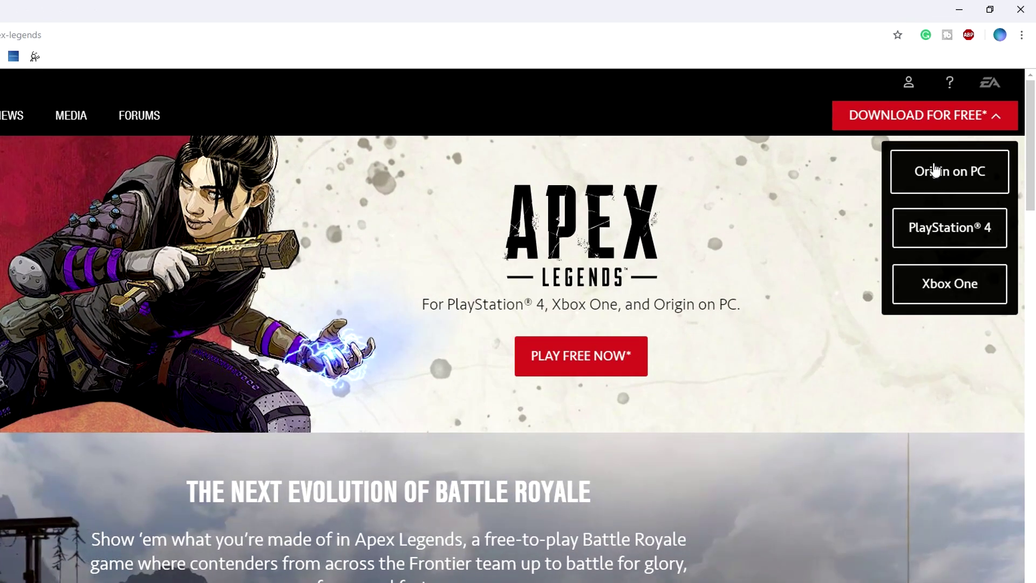
click(951, 173)
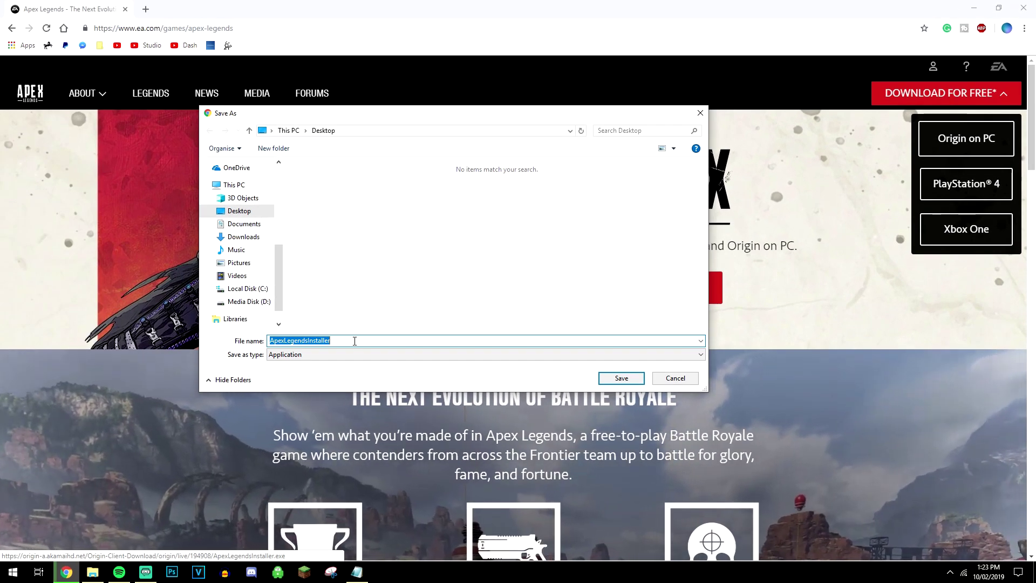
click(354, 341)
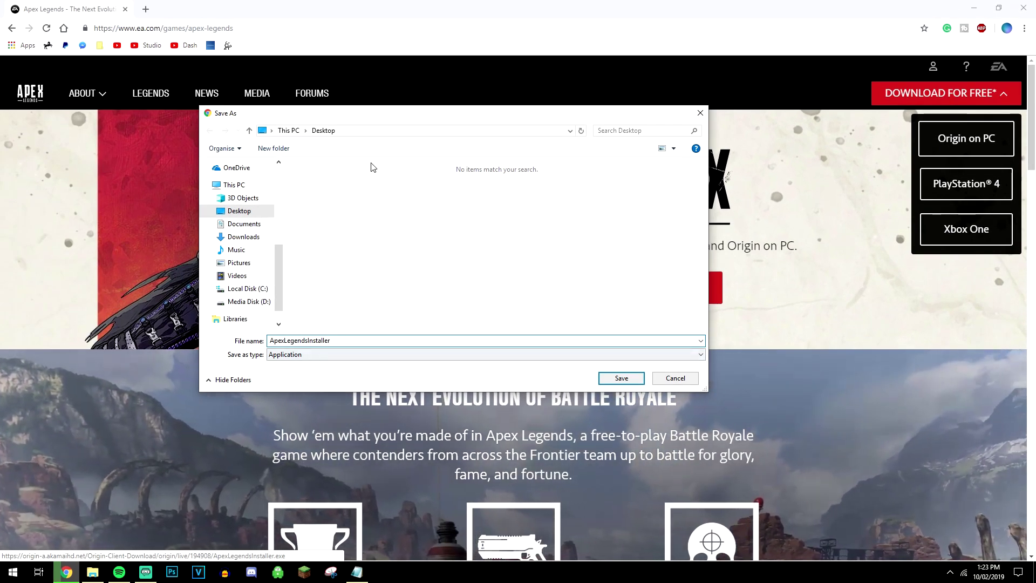
click(611, 382)
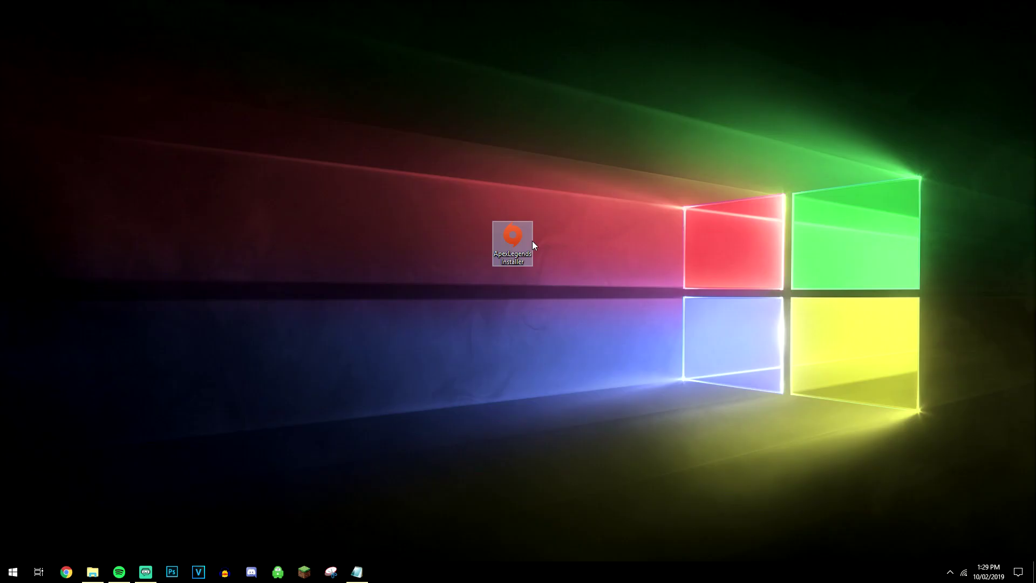
Run ApexLegendsInstaller and install Origin with its default options.
double_click(515, 236)
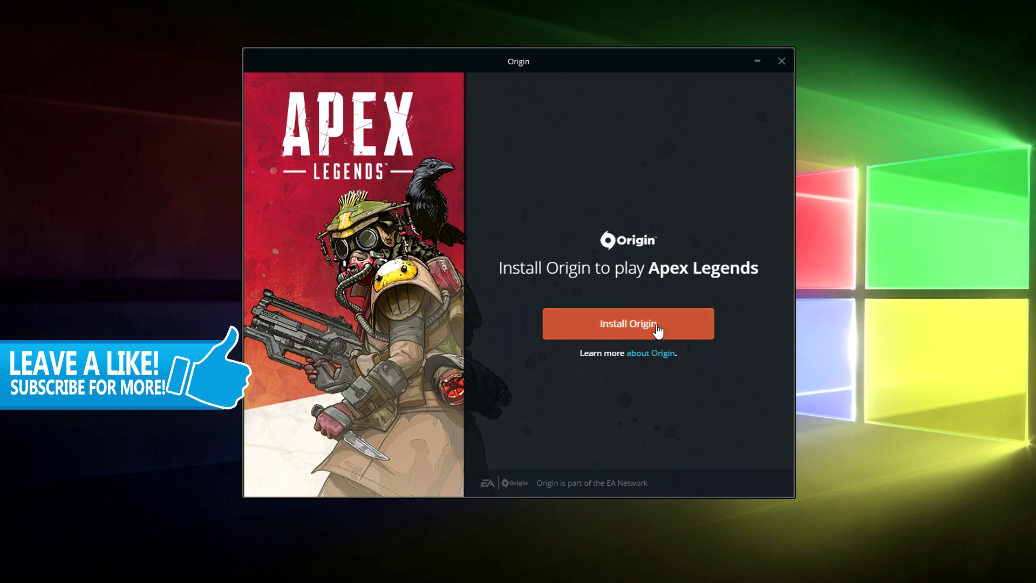
click(631, 323)
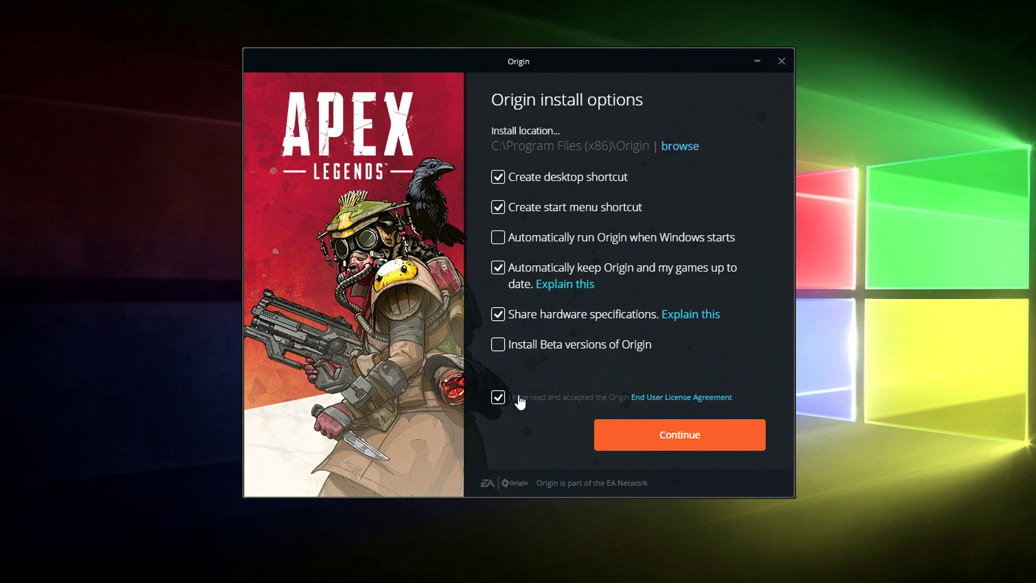
click(726, 440)
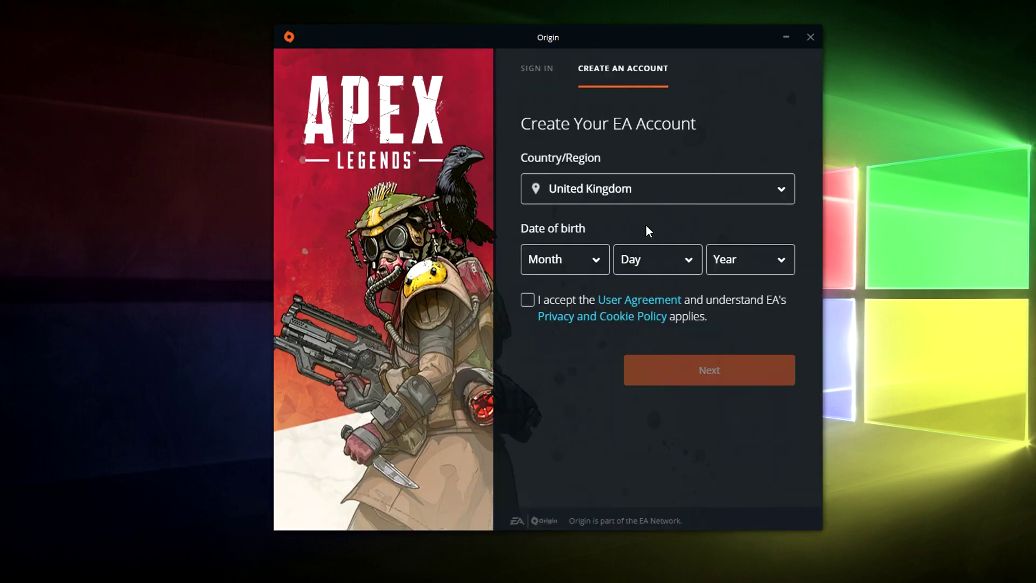
Switch from account creation to signing in with an existing EA account.
click(542, 69)
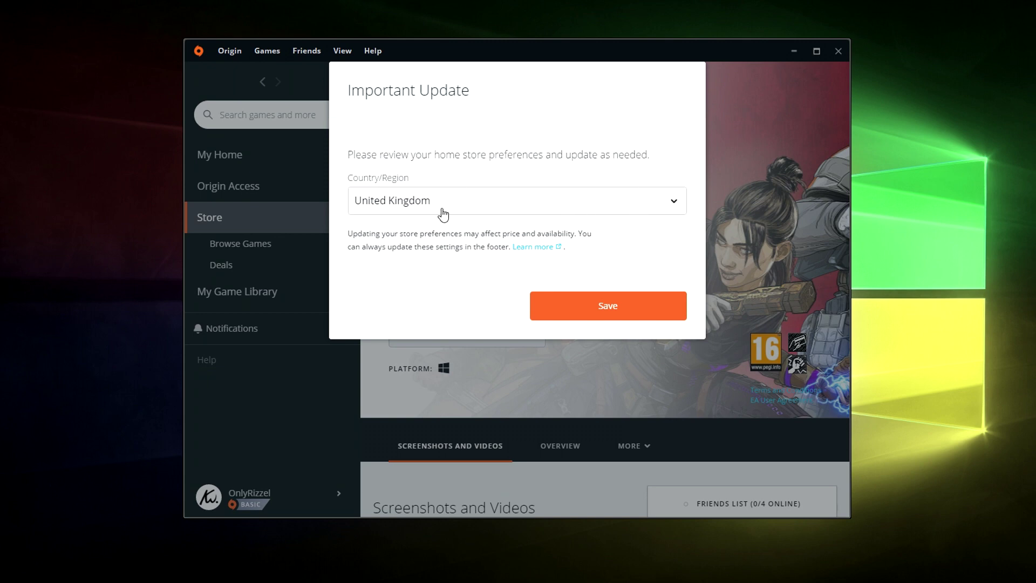
Keep United Kingdom as the preferred store and choose English US as the game language.
click(652, 308)
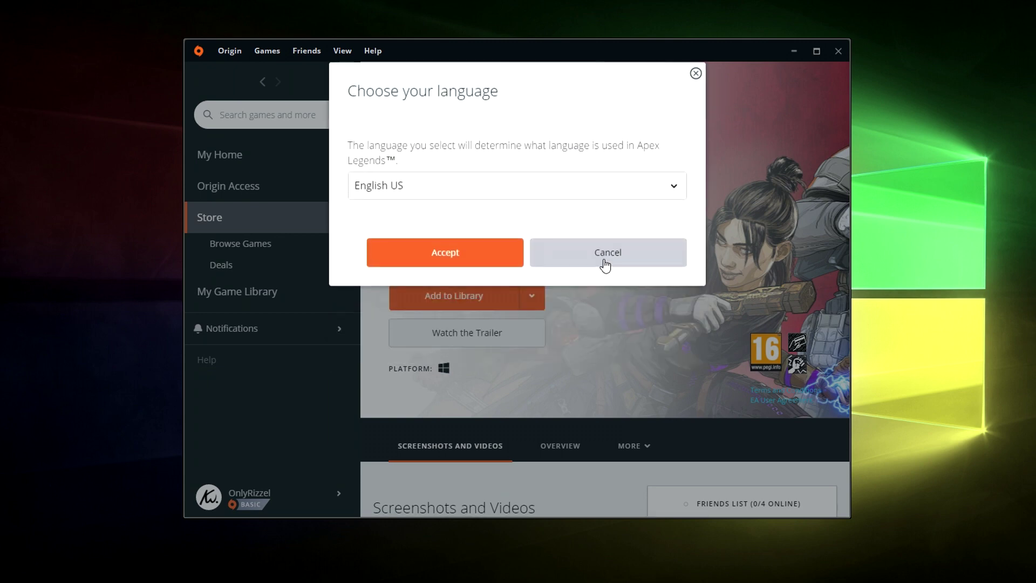
click(465, 185)
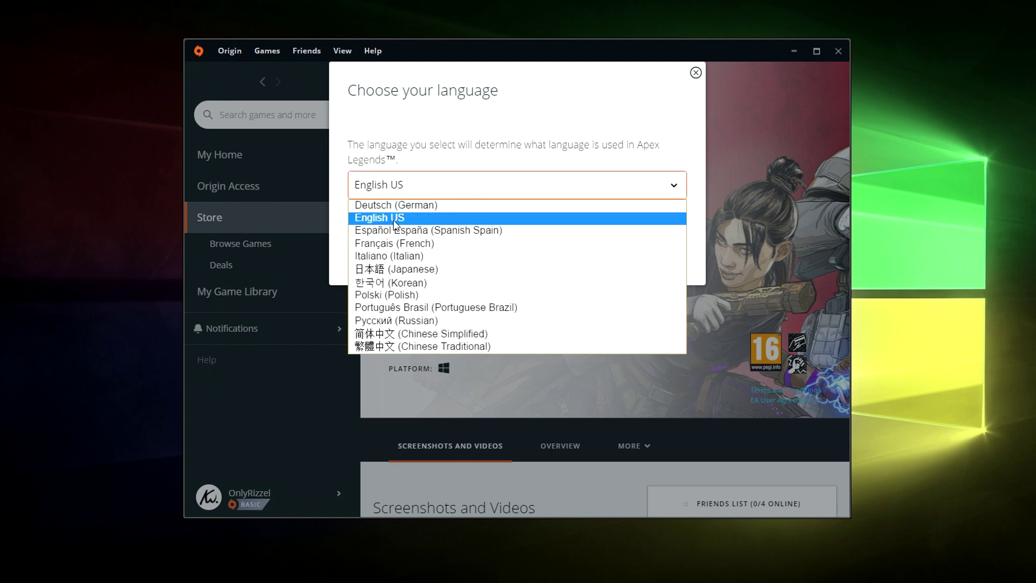
click(395, 222)
click(444, 251)
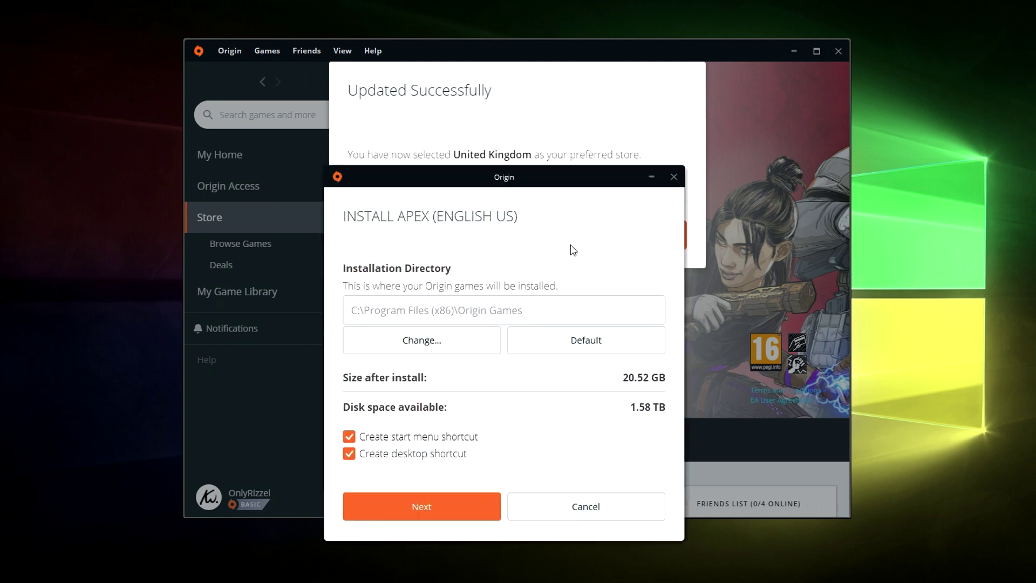
drag(470, 182, 523, 121)
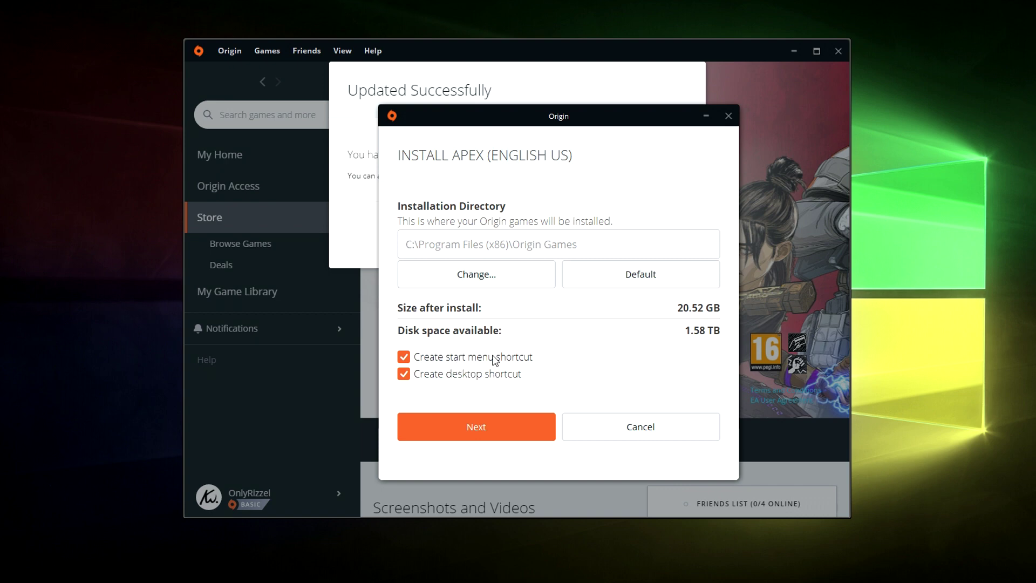
Keep the default install folder, accept the licence agreements, and start the Apex Legends download.
click(537, 429)
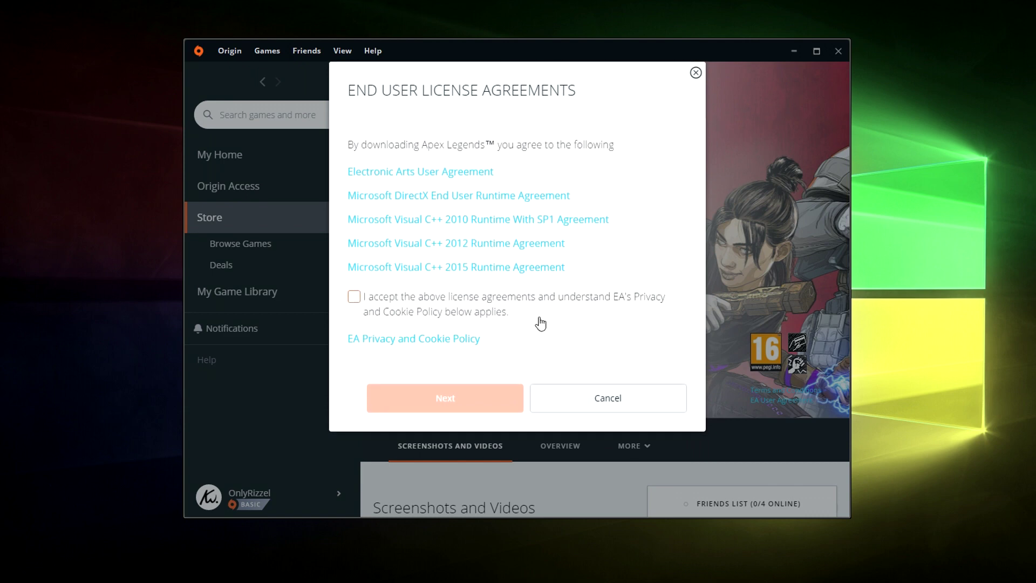
click(398, 305)
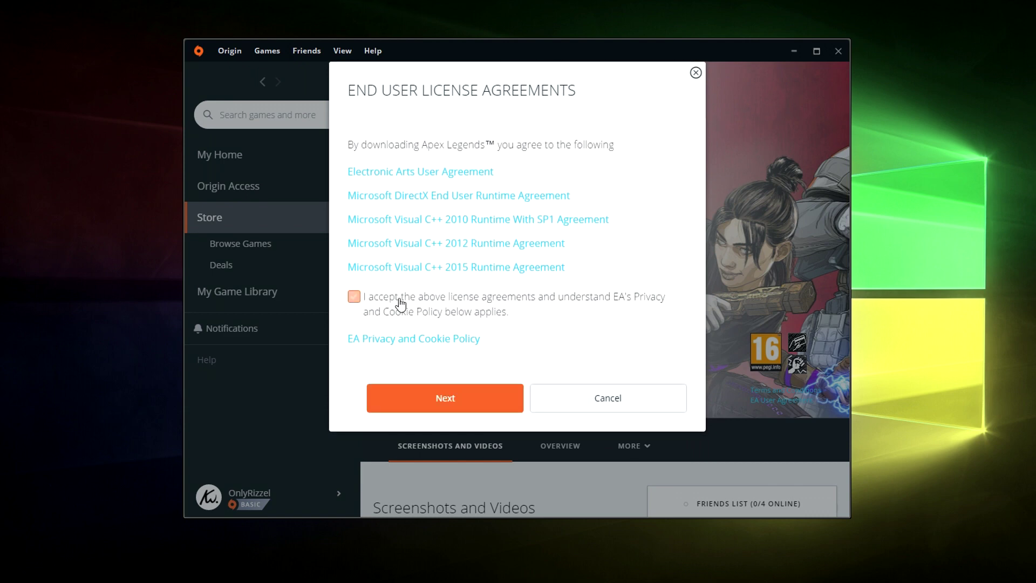
click(475, 402)
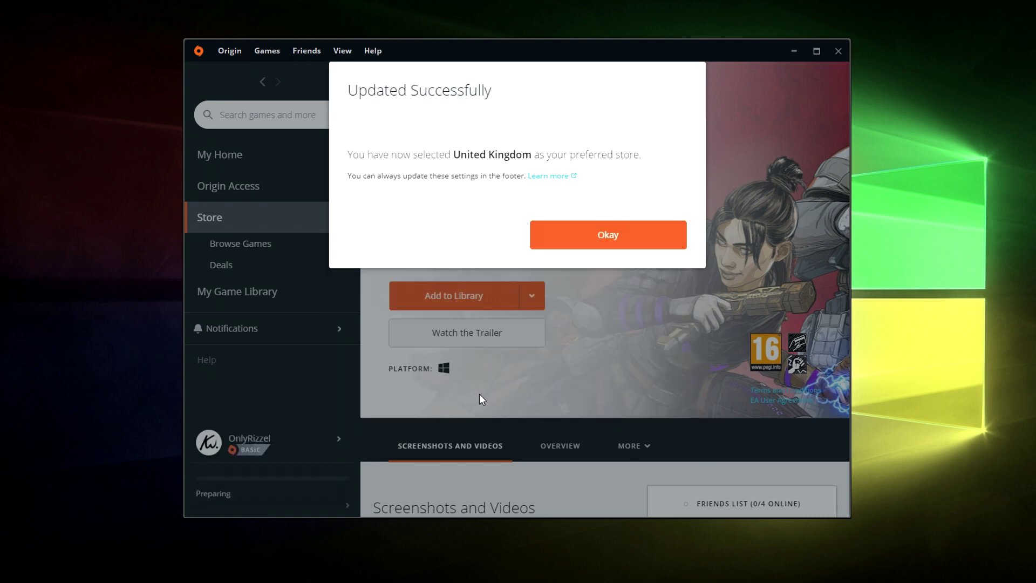
Dismiss the store update notice, add Apex Legends to the library, and download it with Origin.
click(568, 246)
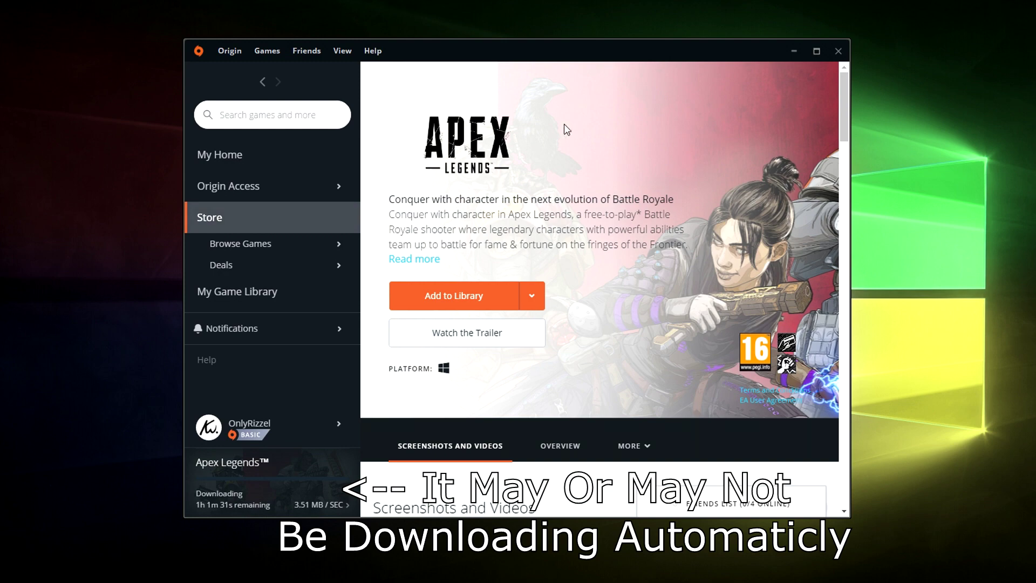
scroll(658, 304, down, 3)
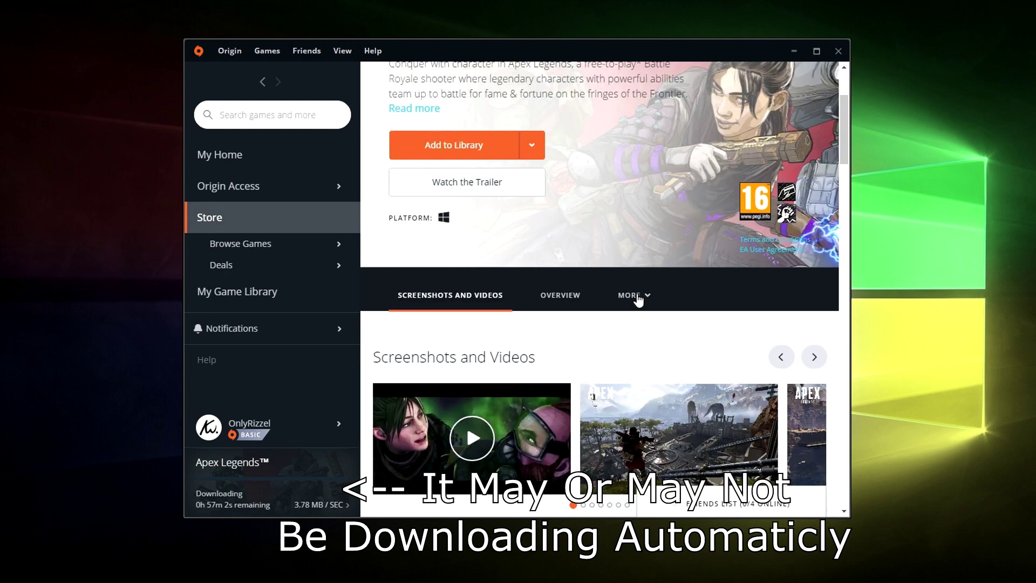
scroll(631, 304, up, 2)
click(271, 115)
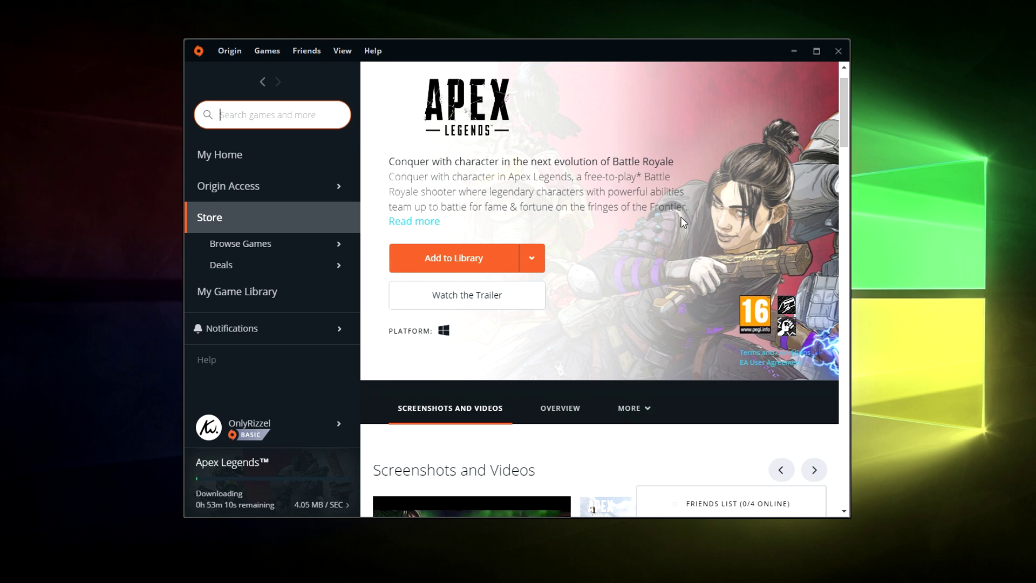
scroll(666, 276, up, 1)
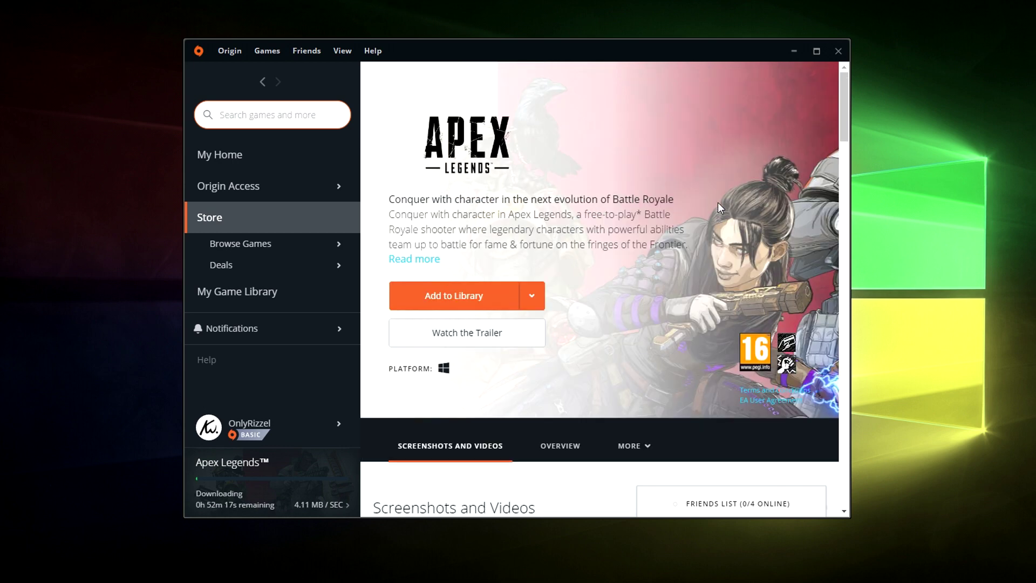
click(469, 297)
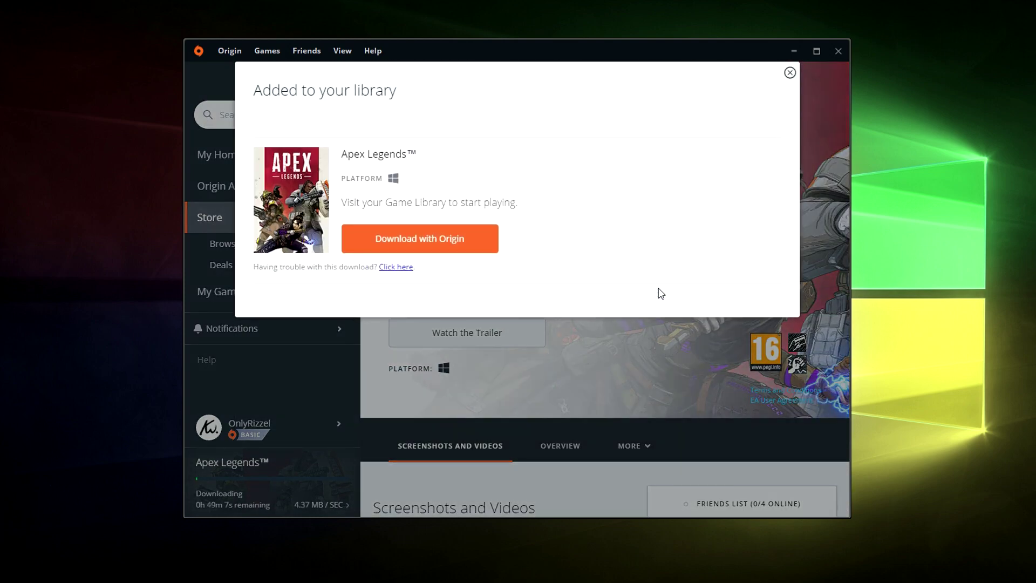
click(427, 240)
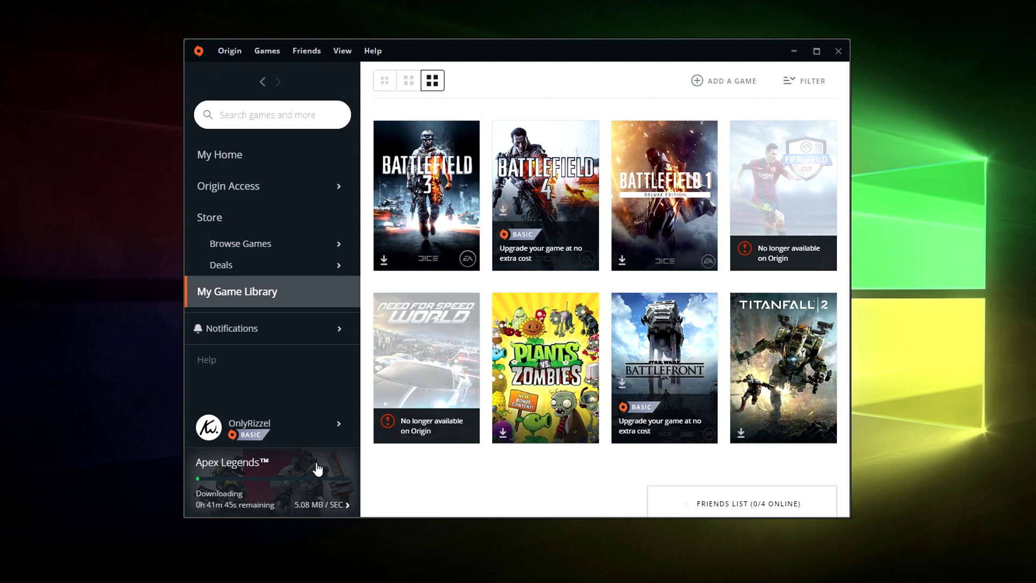
Show the Apex Legends download progress flyout, at 3% with about 56 minutes left.
mouse_move(318, 469)
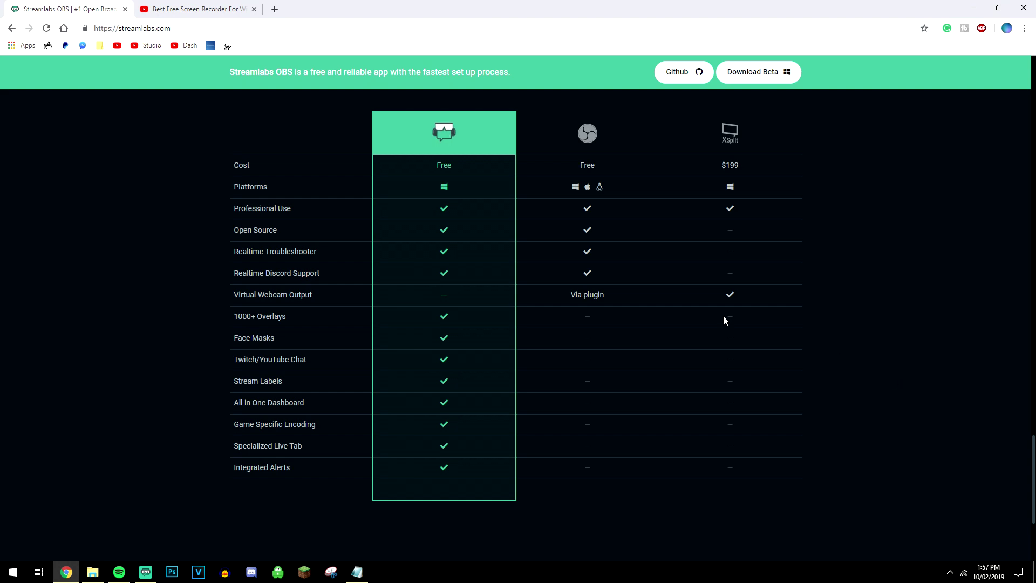
Scroll through the Streamlabs OBS feature comparison, then switch to the YouTube screen recorder tutorial.
scroll(866, 321, up, 7)
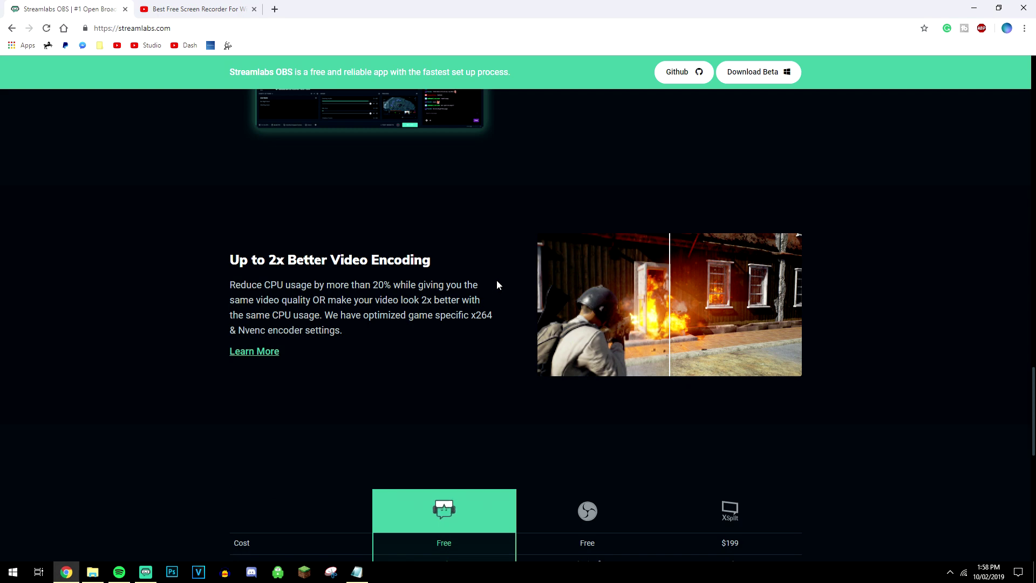
scroll(507, 276, up, 5)
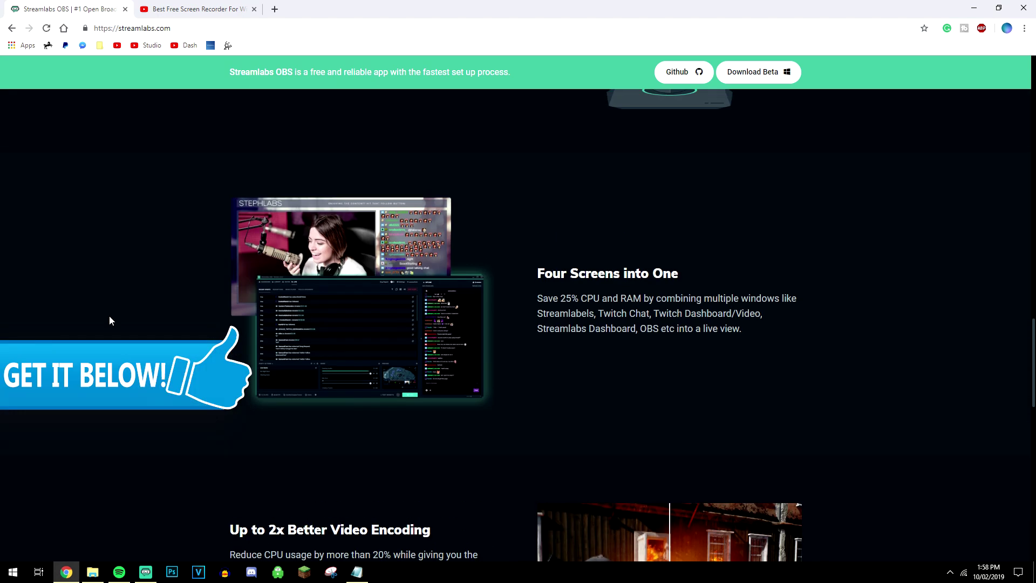
key(ctrl+Tab)
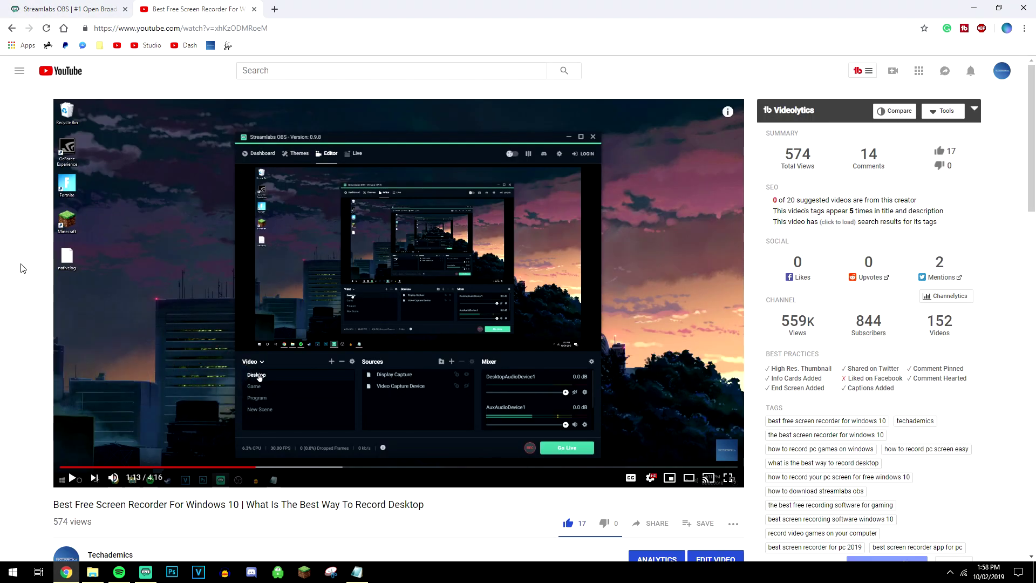
Scroll the paused 'Best Free Screen Recorder For Windows 10' video page down and back up.
scroll(35, 323, down, 1)
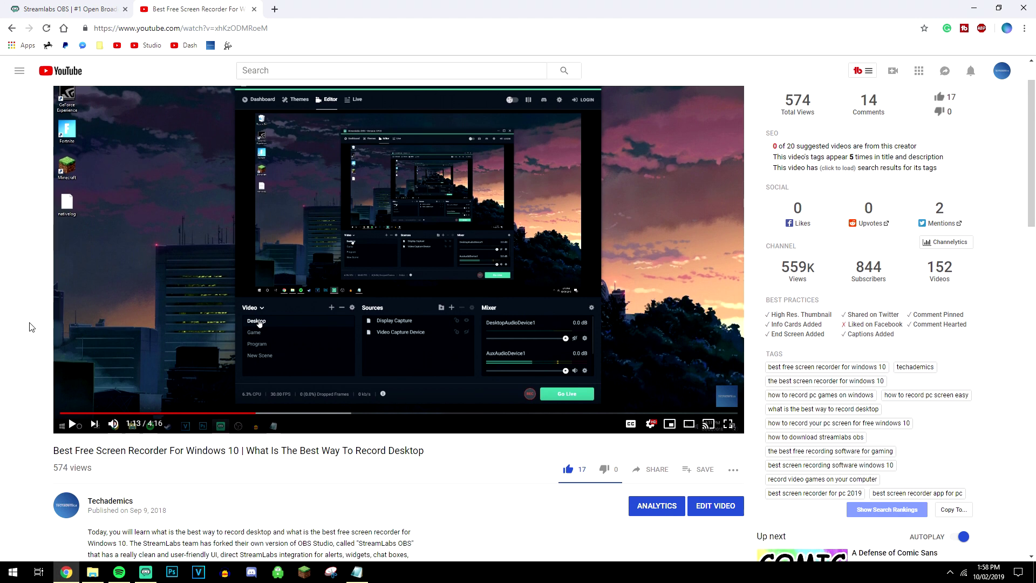
scroll(31, 325, up, 1)
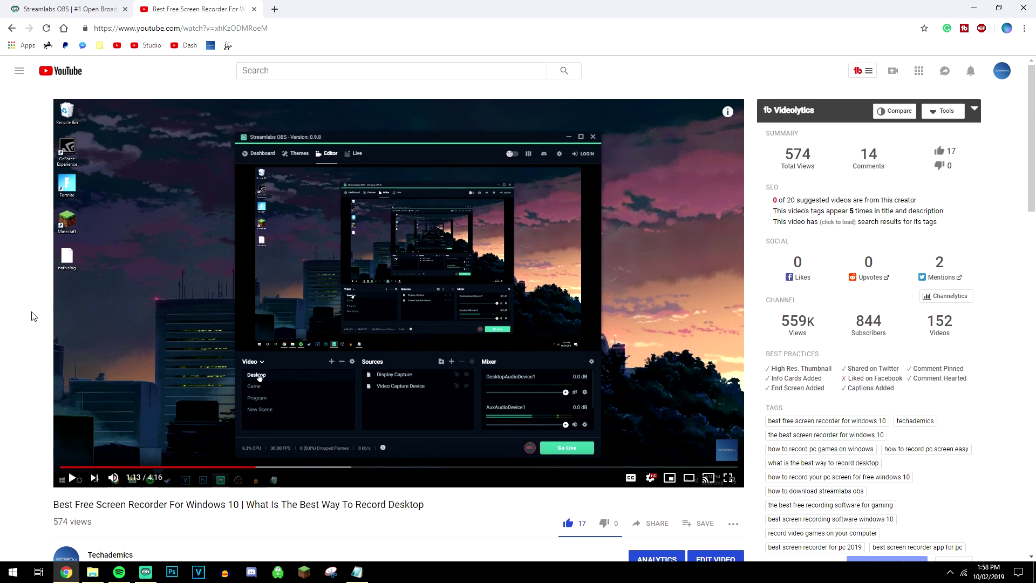